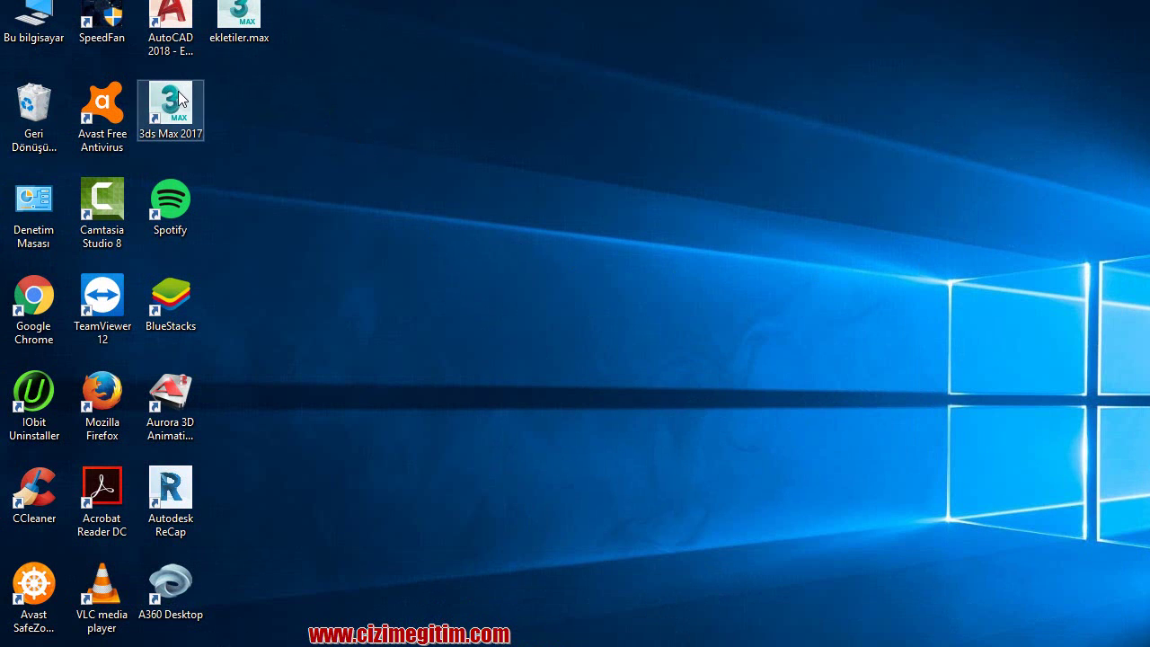
Step: Launch 3ds Max 2017 from its desktop shortcut and wait for the empty four-viewport scene
{"action": "double_click", "coordinate": [178, 90]}
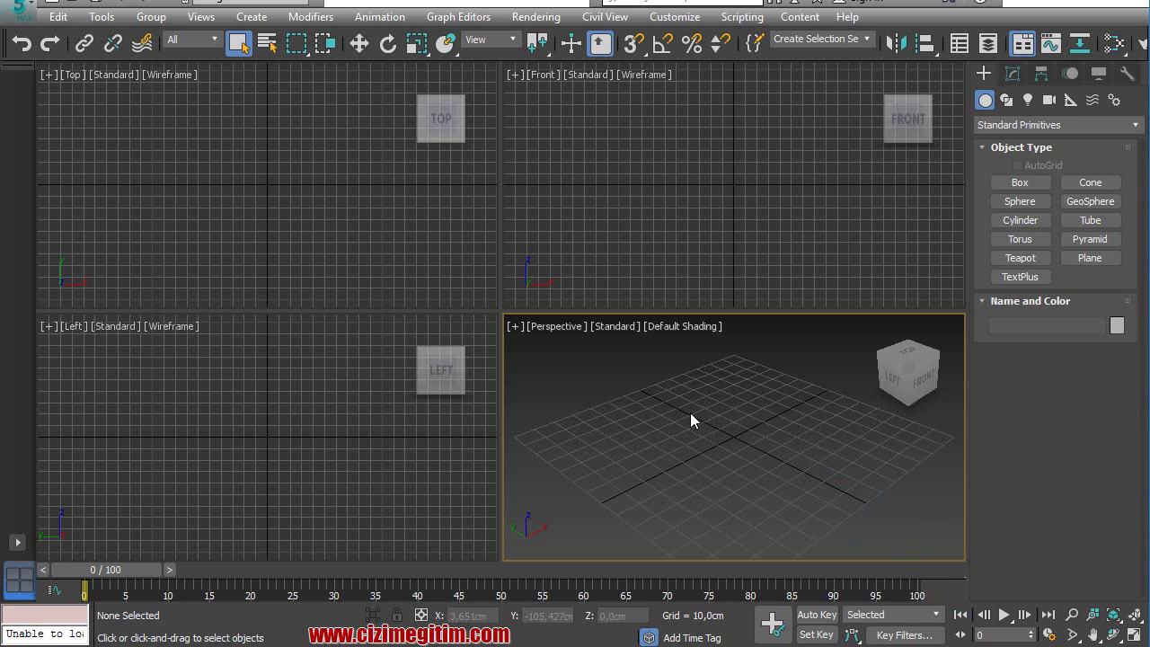
Step: Open ekletiler.max from Recent Documents, reviewing the missing Legos and Sphere_Plus entries before proceeding
{"action": "left_click", "coordinate": [19, 13]}
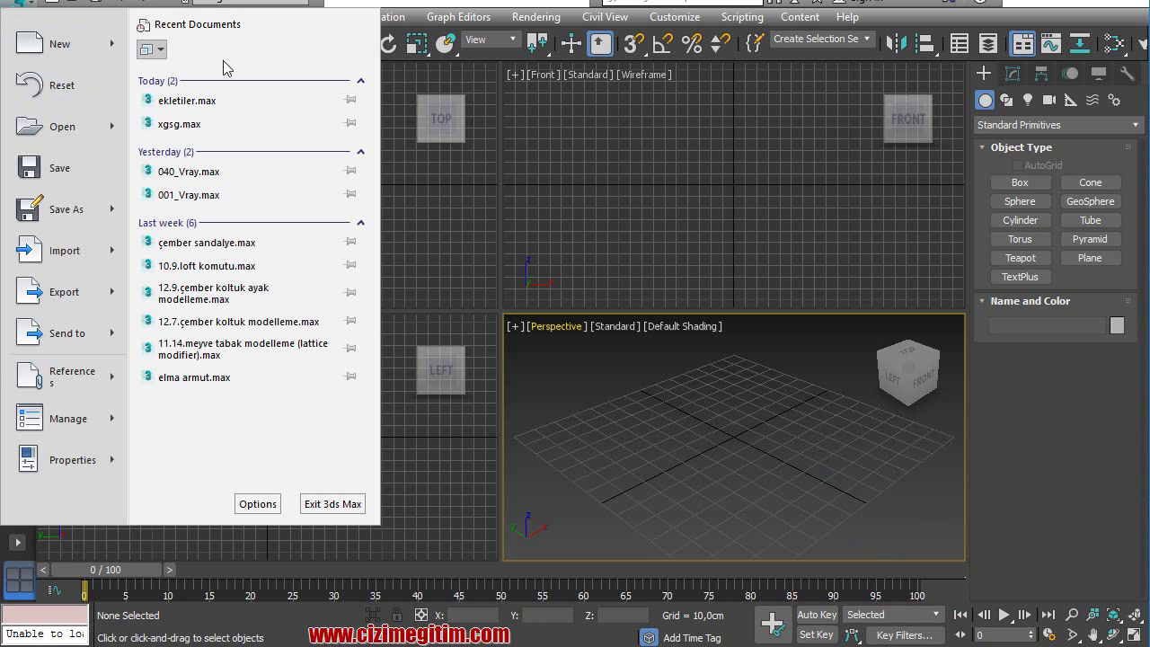
{"action": "left_click", "coordinate": [501, 272]}
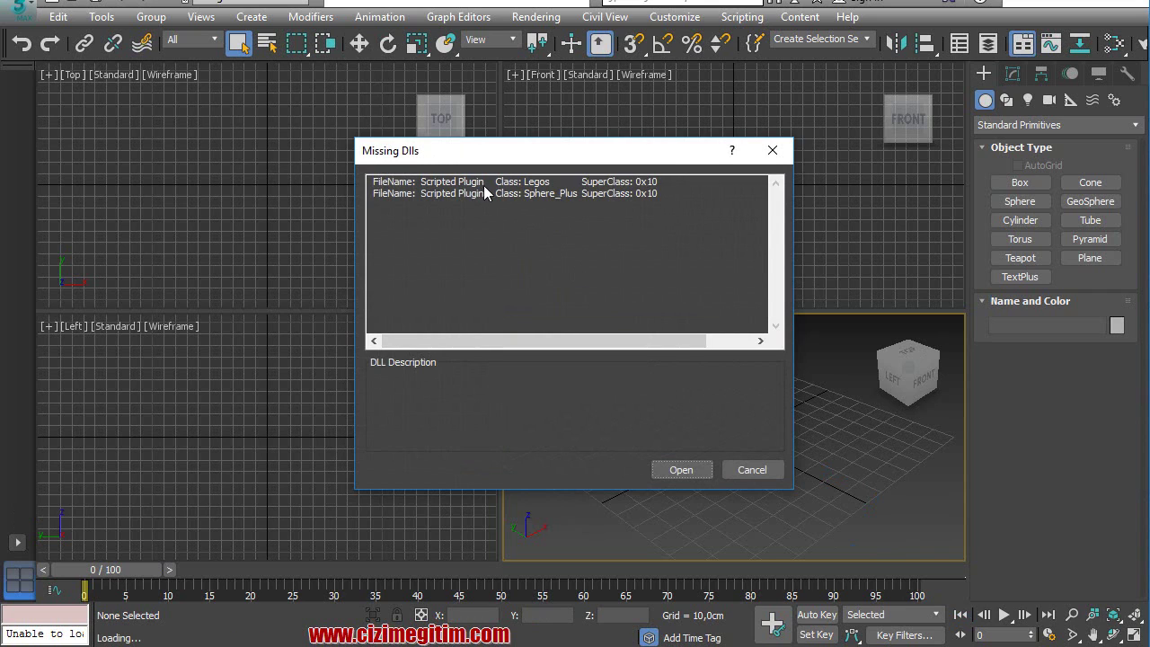
{"action": "left_click", "coordinate": [538, 185]}
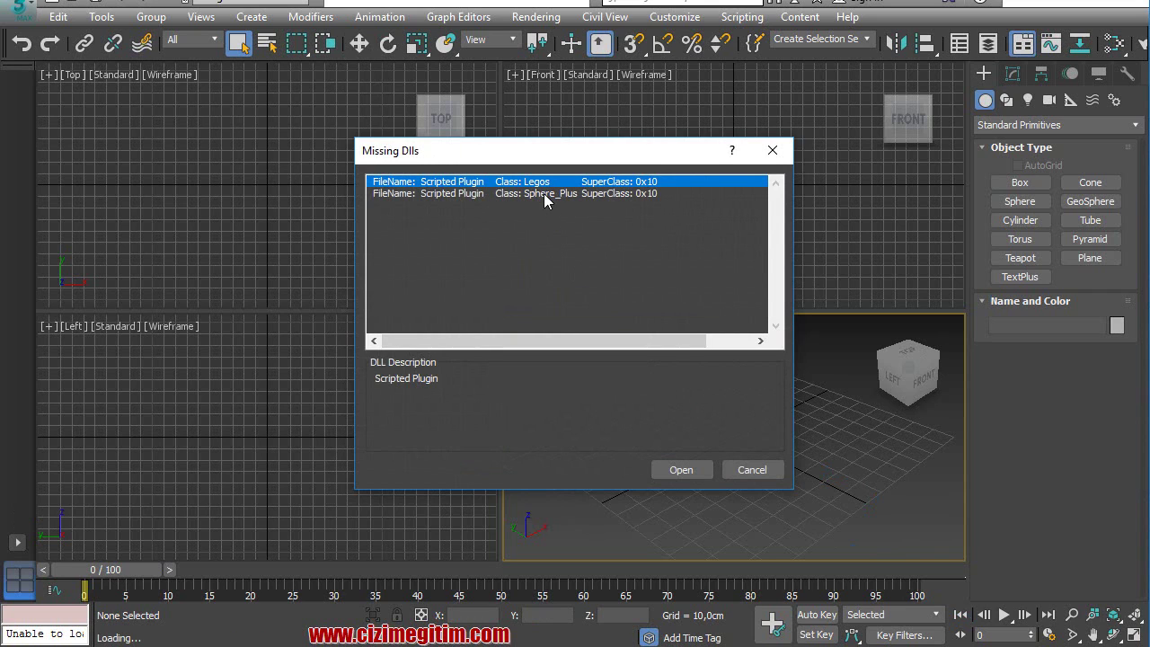
{"action": "left_click", "coordinate": [582, 194]}
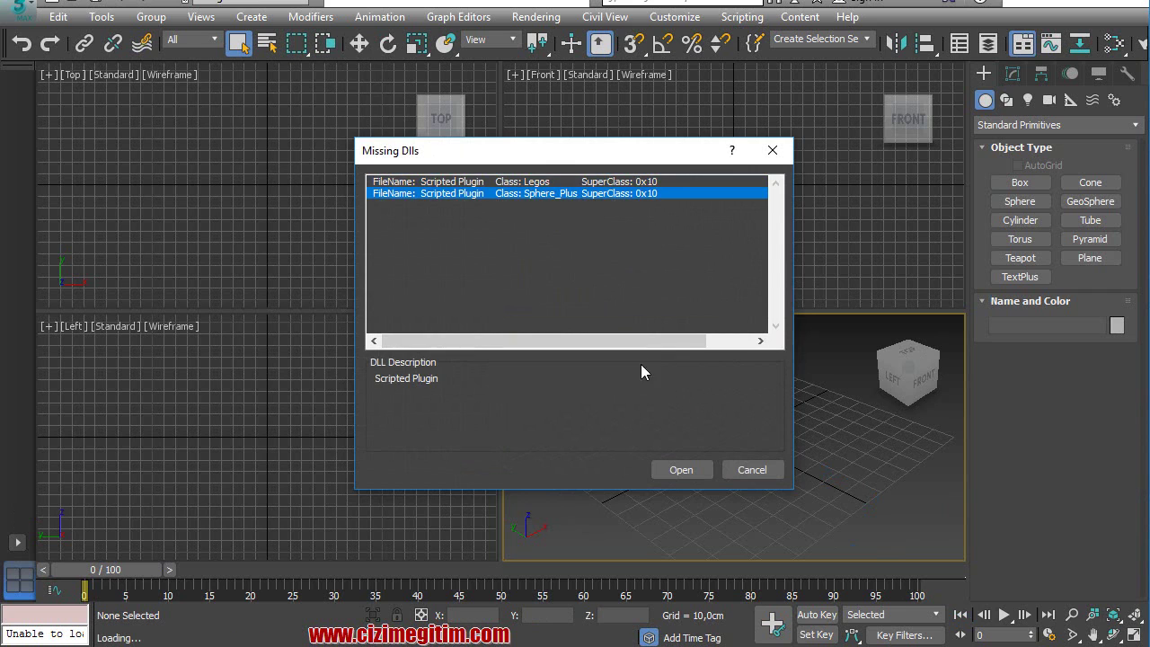
{"action": "left_click", "coordinate": [683, 471]}
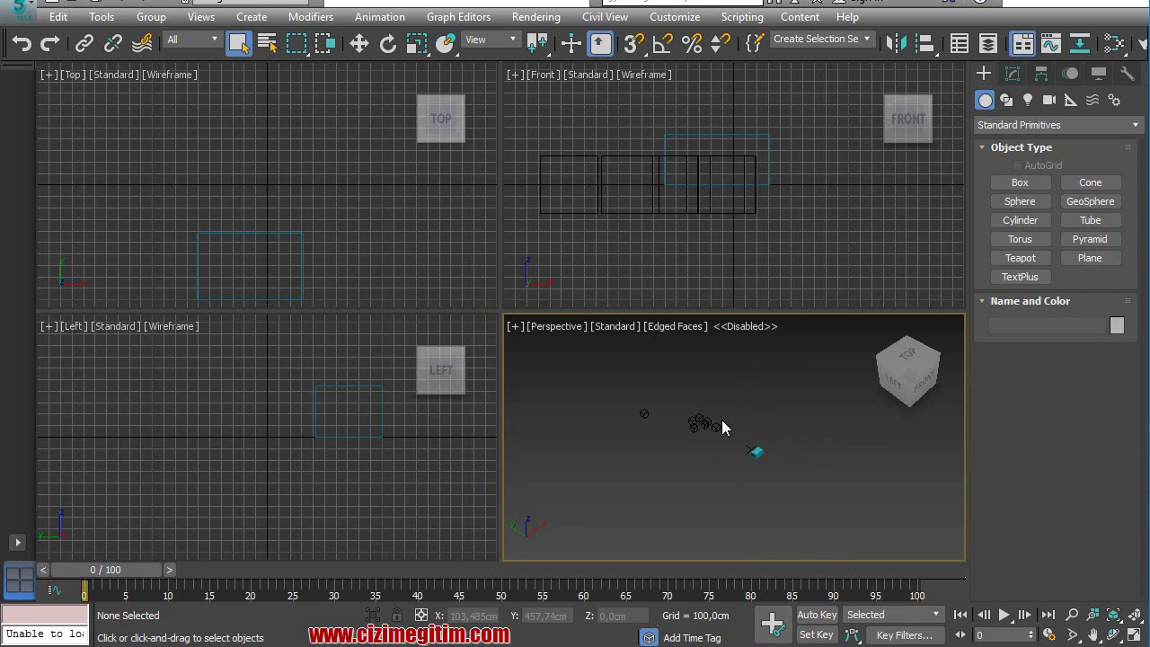
Step: In the Run Script browser, select legoGenerator.ms and spherePlus_v01.mse in the scripts folder
{"action": "left_click", "coordinate": [760, 19]}
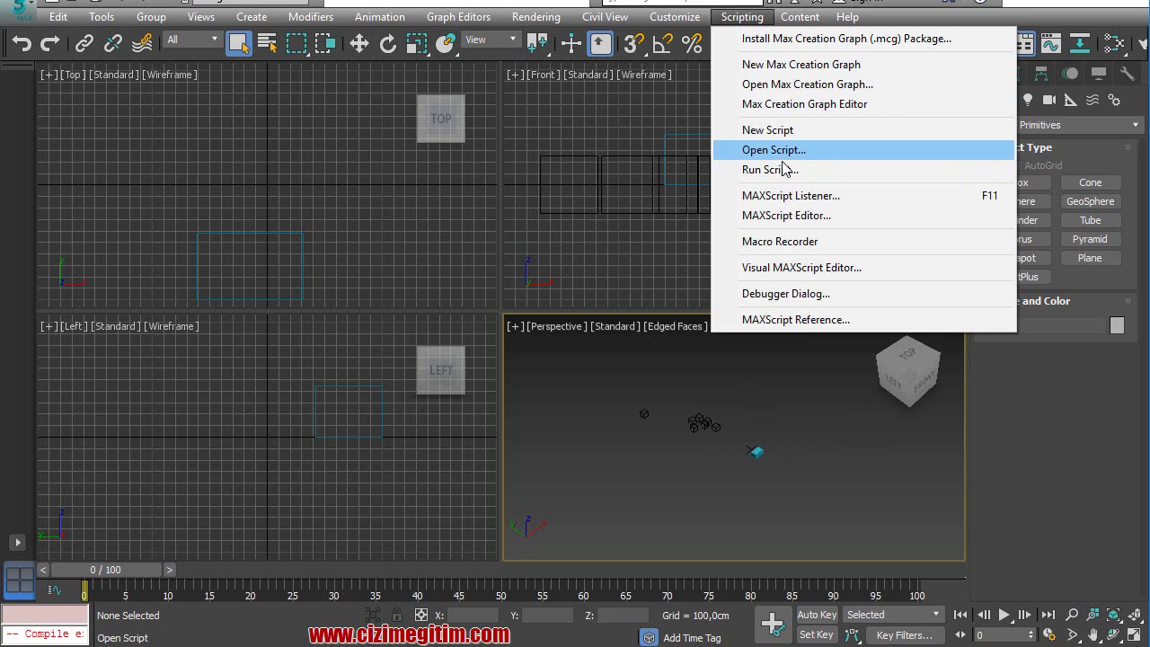
{"action": "left_click", "coordinate": [778, 171]}
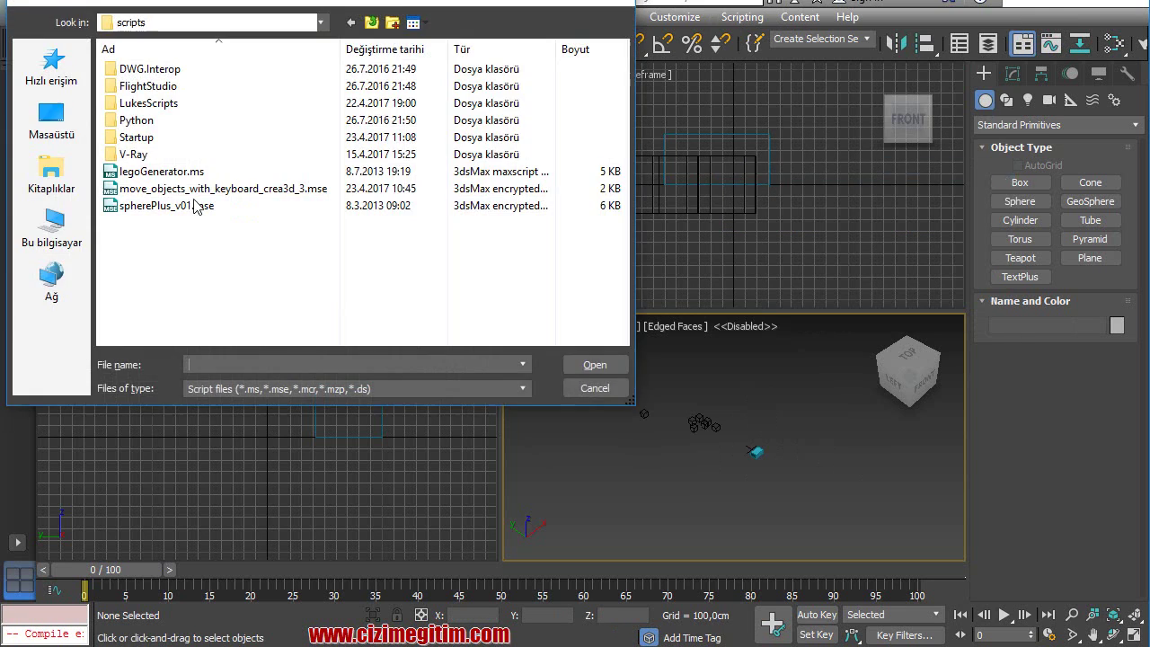
{"action": "left_click", "coordinate": [189, 176]}
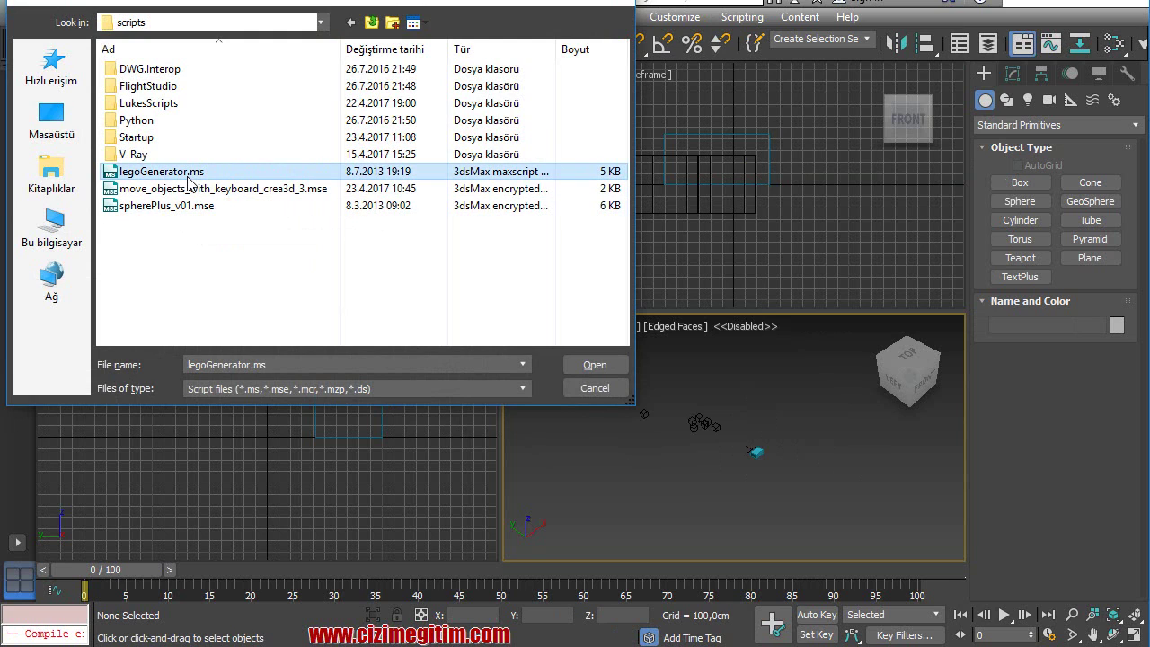
{"action": "left_click", "coordinate": [319, 23]}
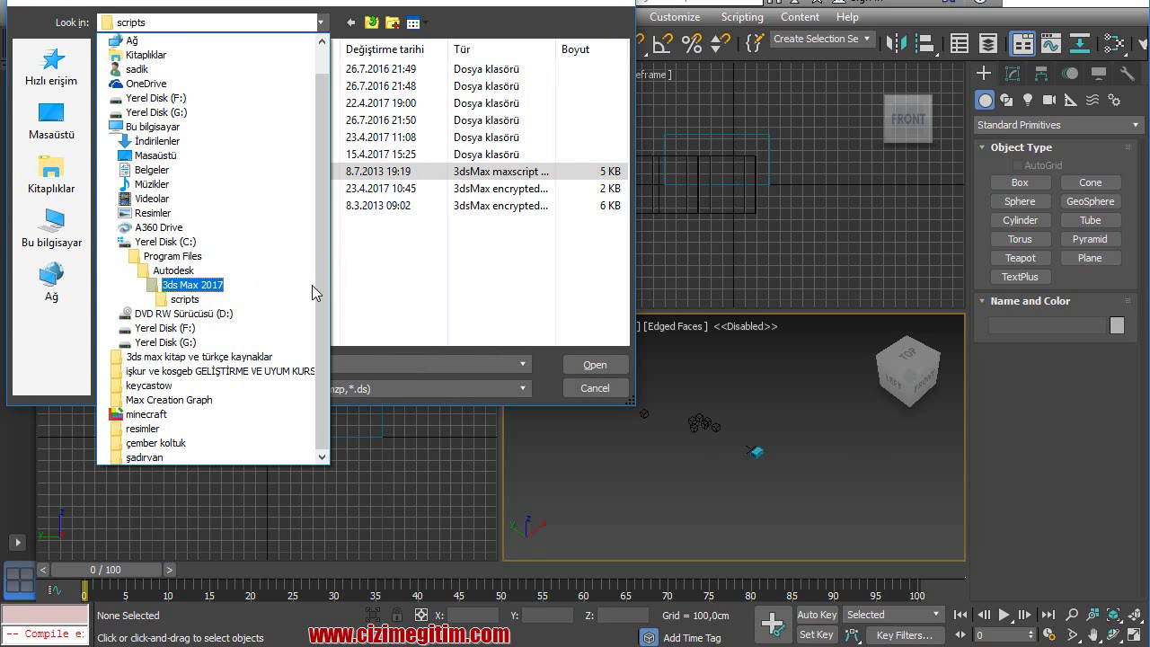
{"action": "left_click", "coordinate": [375, 241]}
{"action": "left_click", "coordinate": [175, 206], "text": "ctrl"}
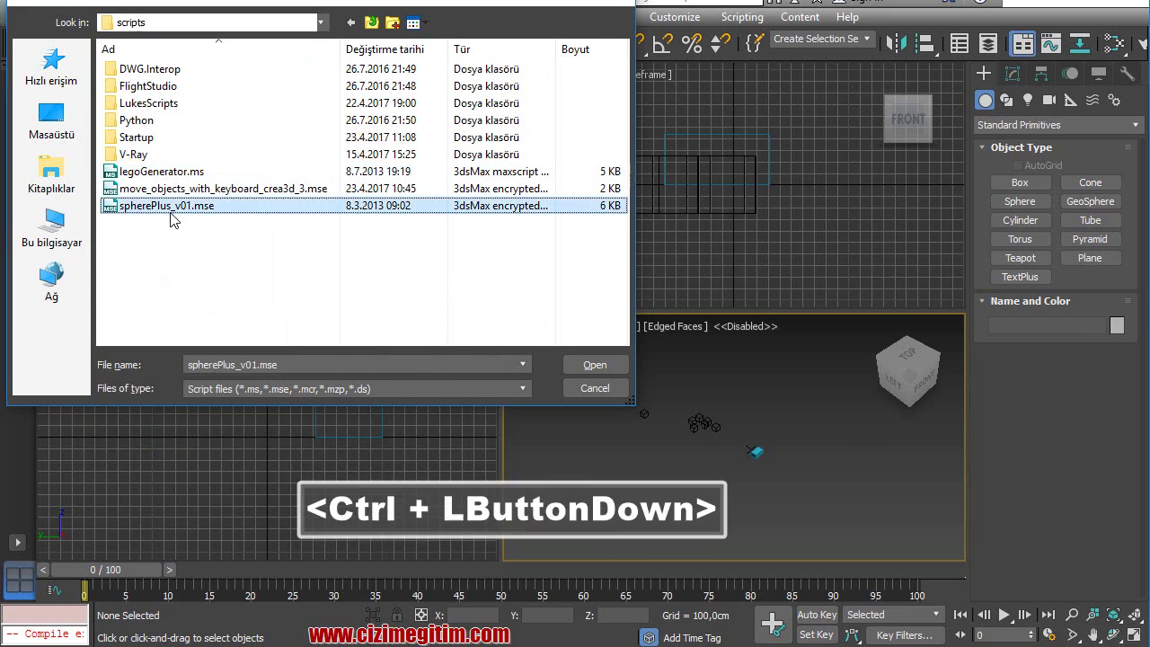
Step: Move legoGenerator.ms and spherePlus_v01.mse into the Startup folder, approving folder access, then cancel the browser
{"action": "left_click_drag", "start_coordinate": [169, 173], "coordinate": [158, 142]}
{"action": "left_click", "coordinate": [367, 279]}
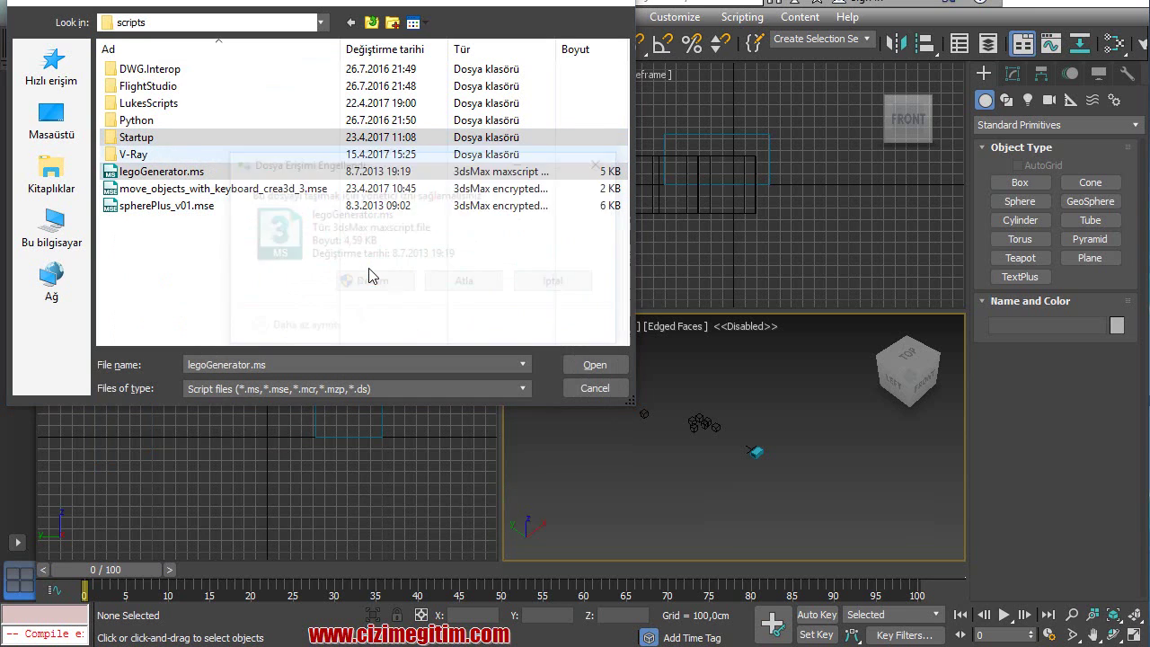
{"action": "left_click", "coordinate": [368, 279]}
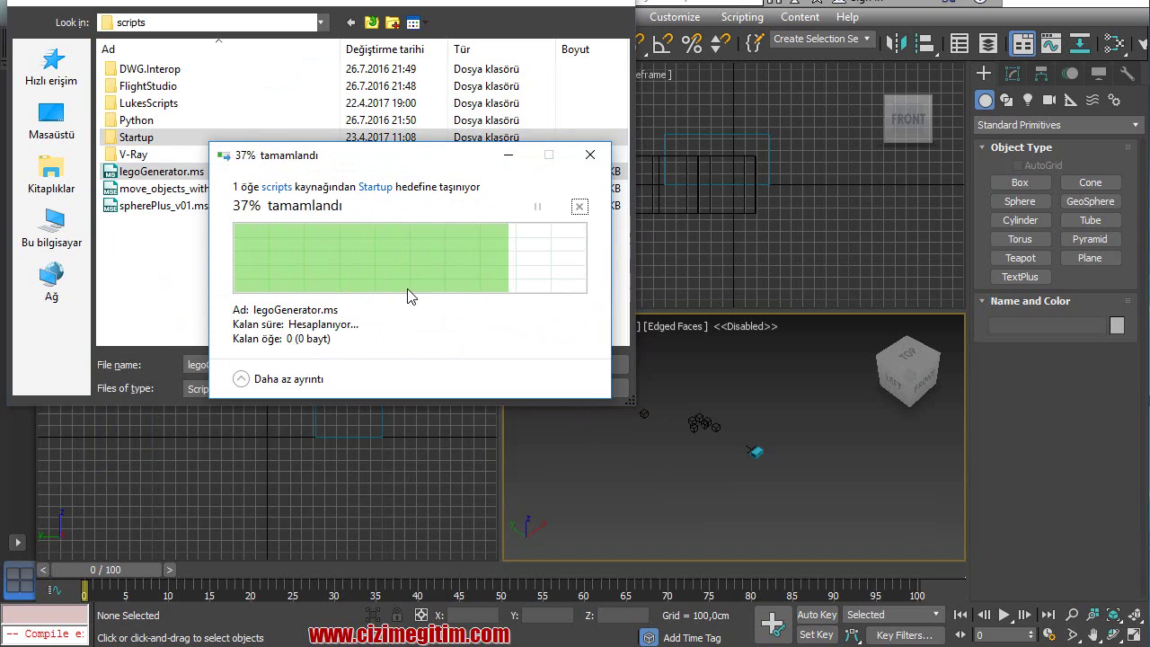
{"action": "left_click_drag", "start_coordinate": [168, 191], "coordinate": [154, 137]}
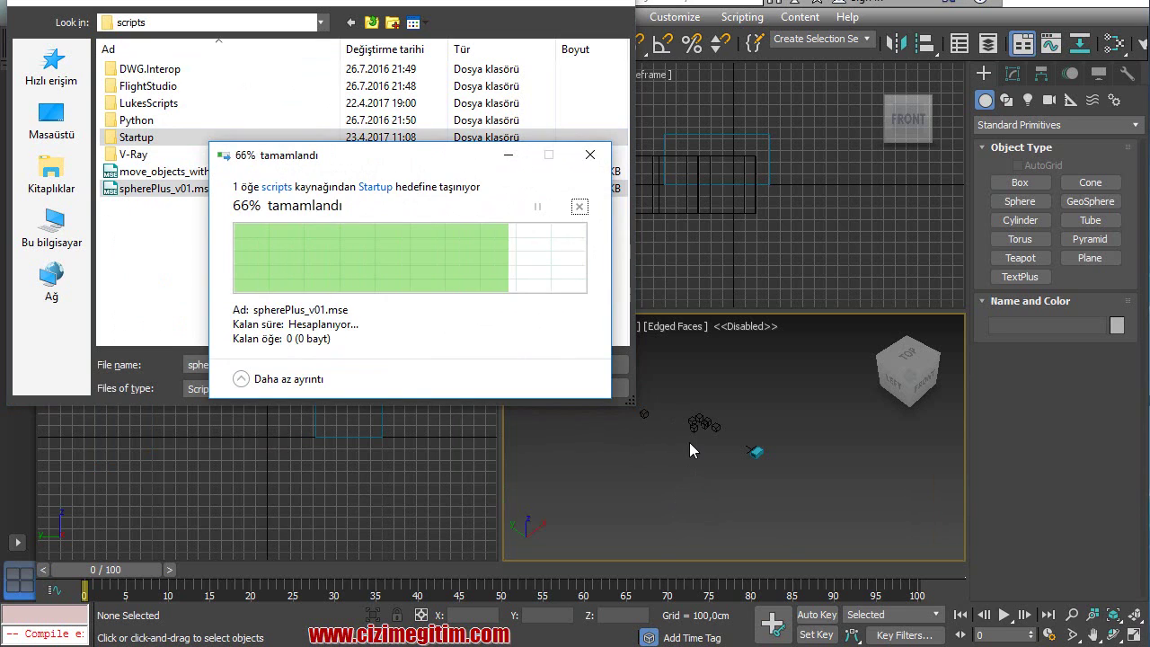
{"action": "left_click", "coordinate": [595, 389]}
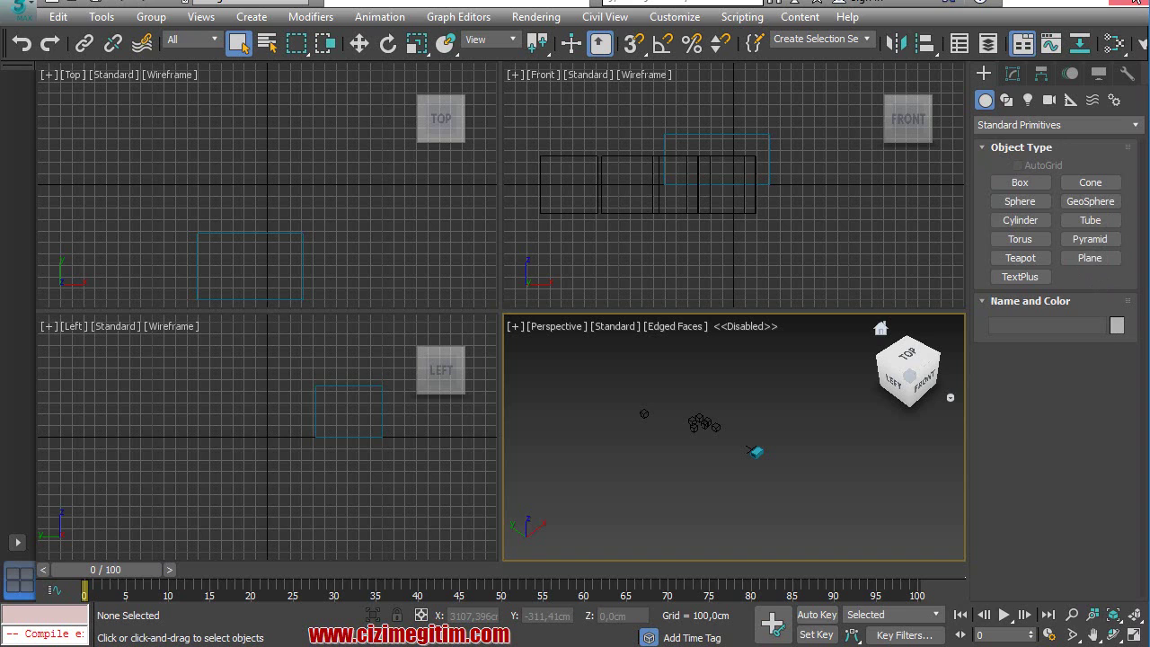
Step: Close 3ds Max and relaunch it so the Startup scripts load Legos and Sphere_Plus
{"action": "left_click", "coordinate": [1130, 2]}
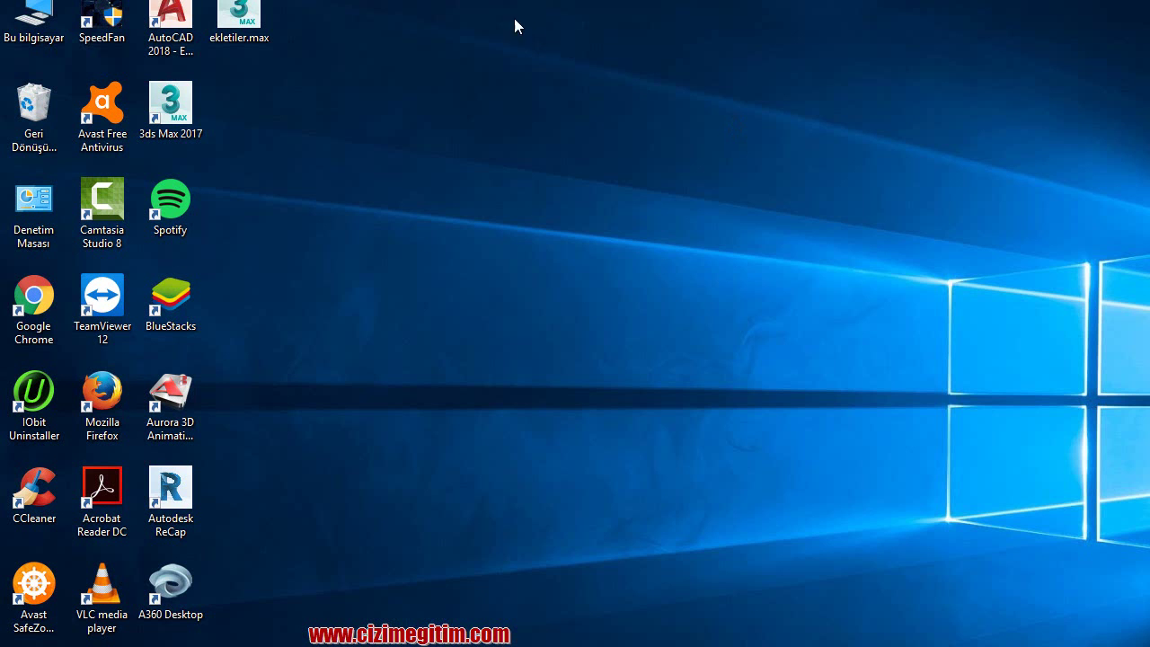
{"action": "double_click", "coordinate": [175, 108]}
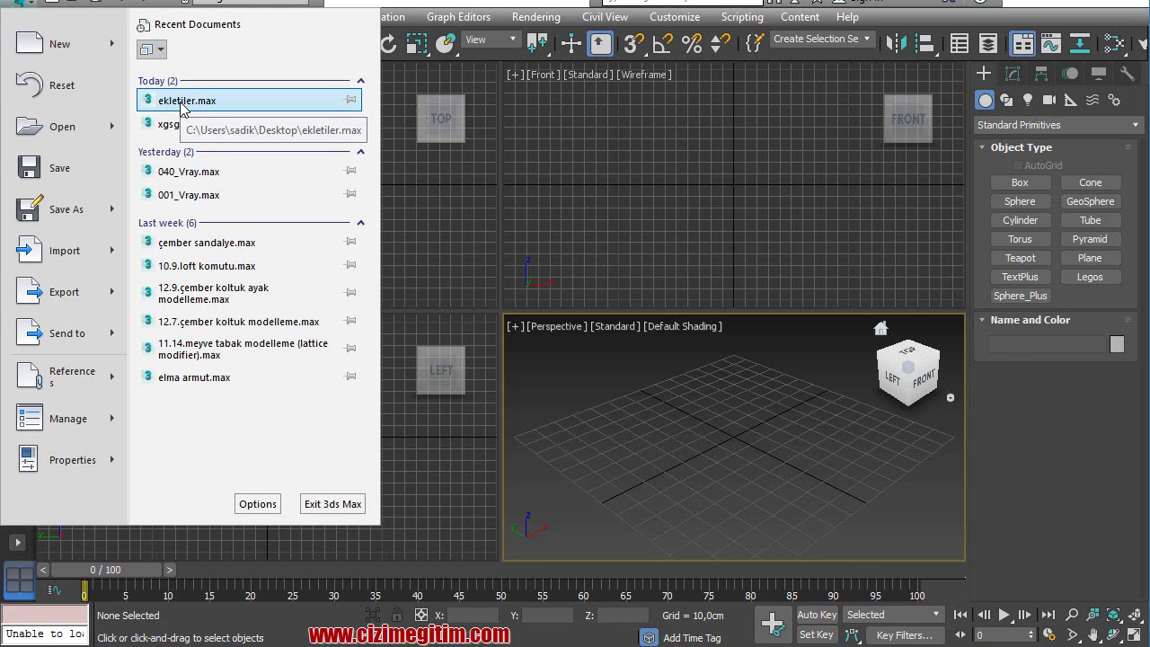
Step: Open ekletiler.max from Recent Documents, then orbit and zoom extents to frame the dome, plate and beam
{"action": "left_click", "coordinate": [182, 102]}
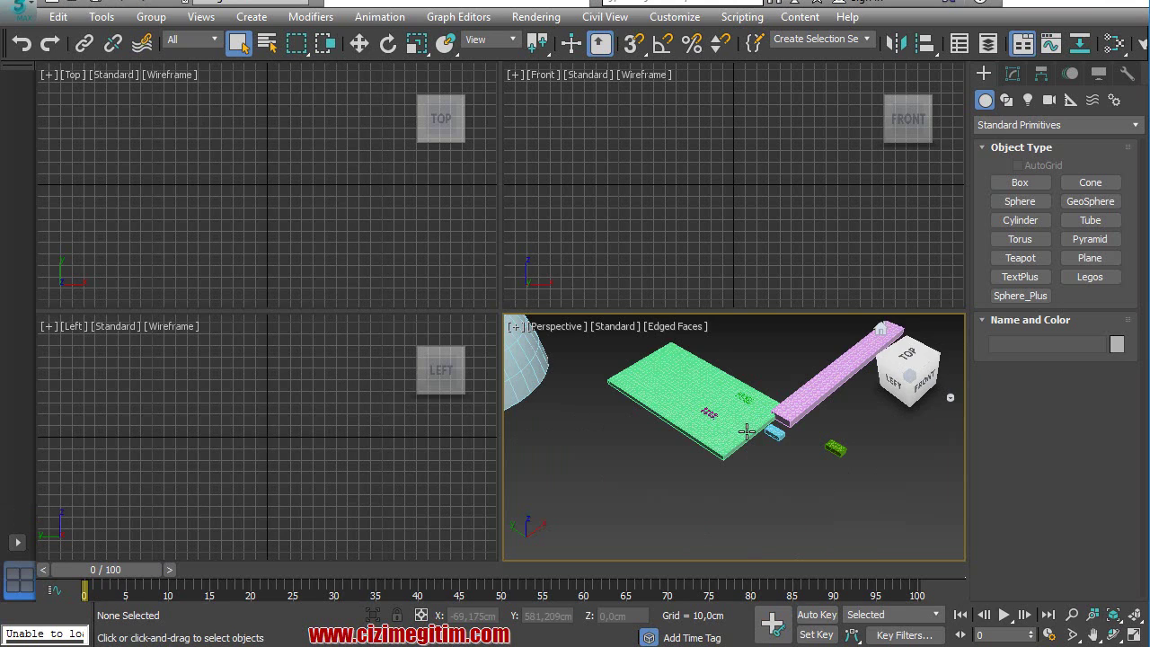
{"action": "middle_click_drag", "start_coordinate": [637, 396], "coordinate": [560, 377], "text": "alt"}
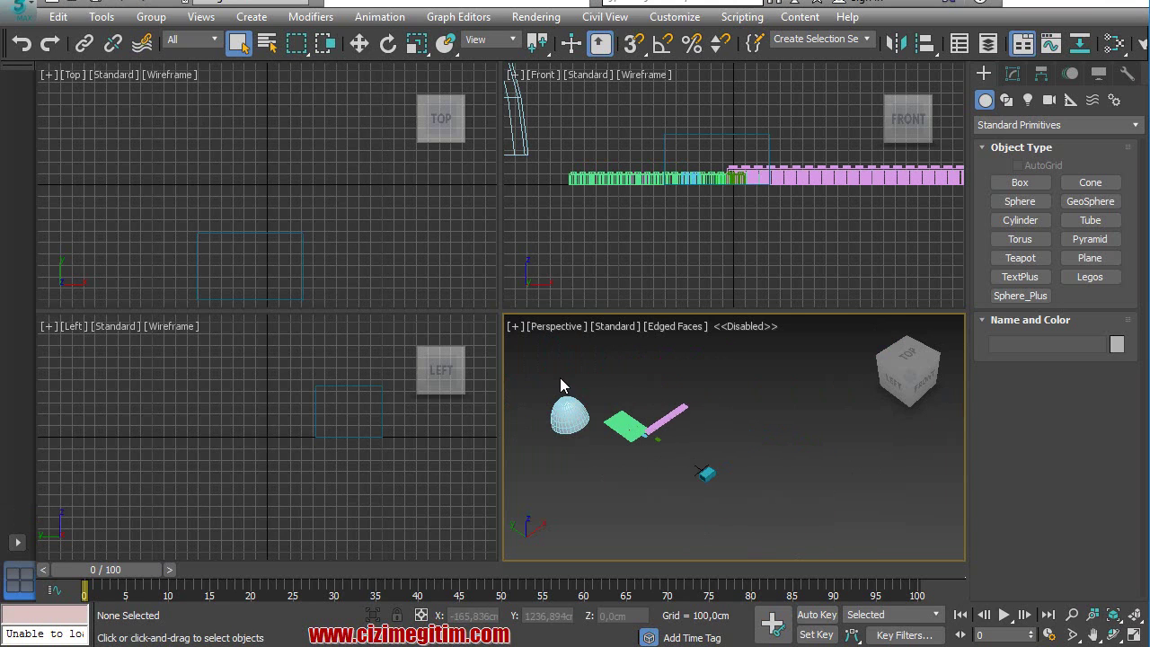
{"action": "key", "text": "z"}
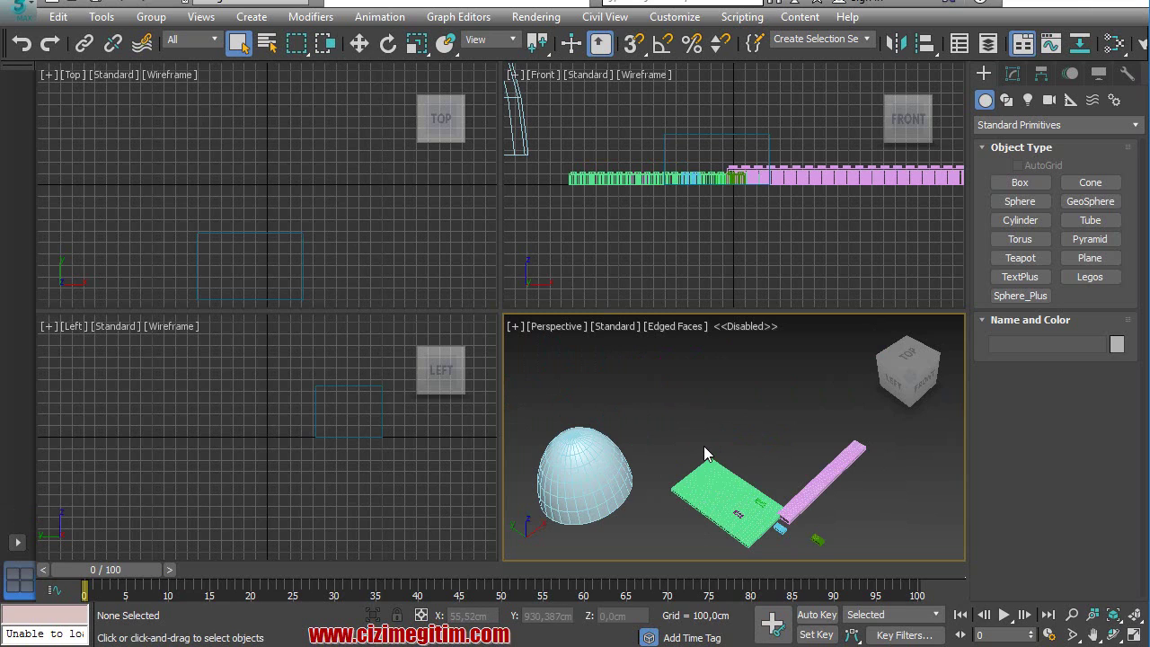